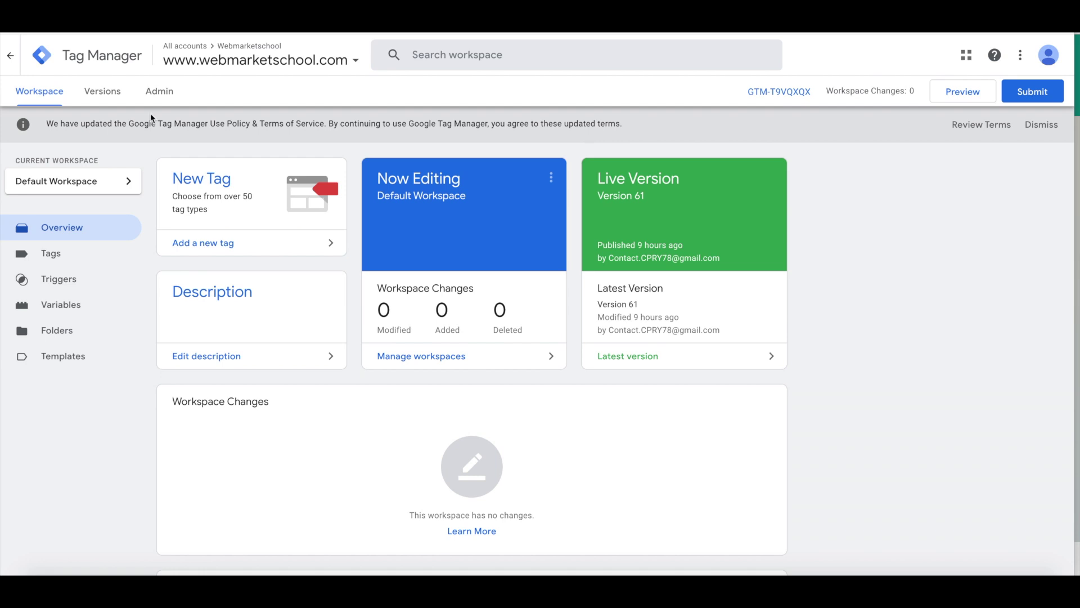
pyautogui.click(964, 97)
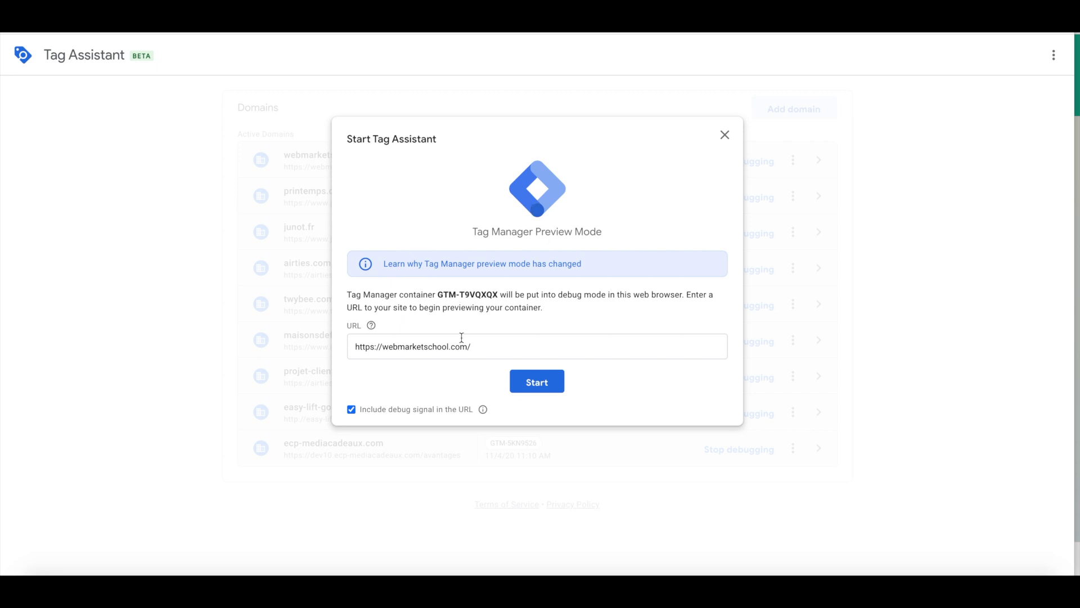
pyautogui.click(536, 383)
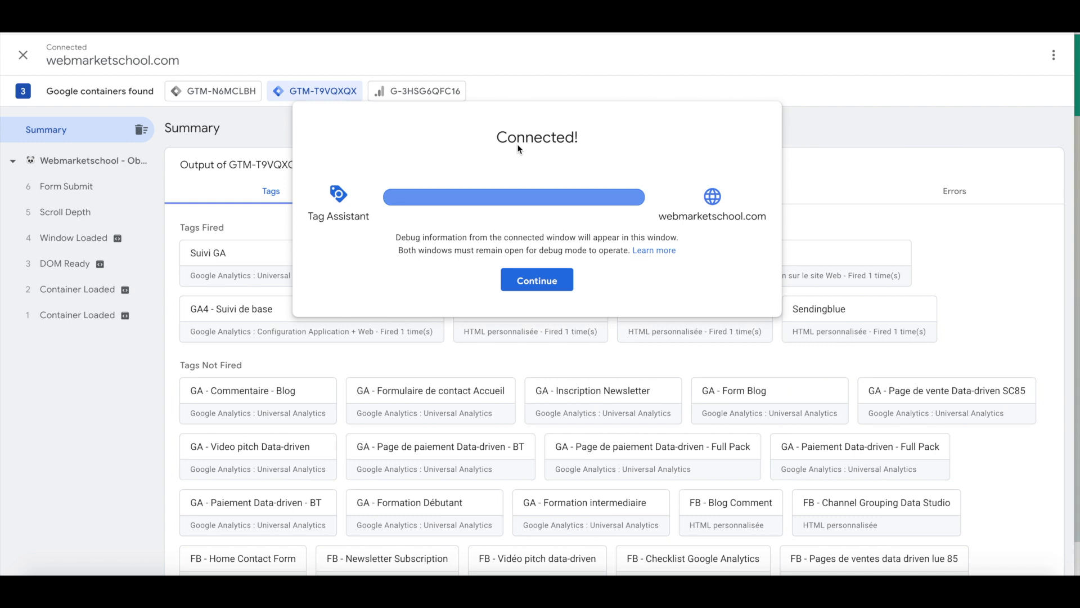
pyautogui.click(529, 283)
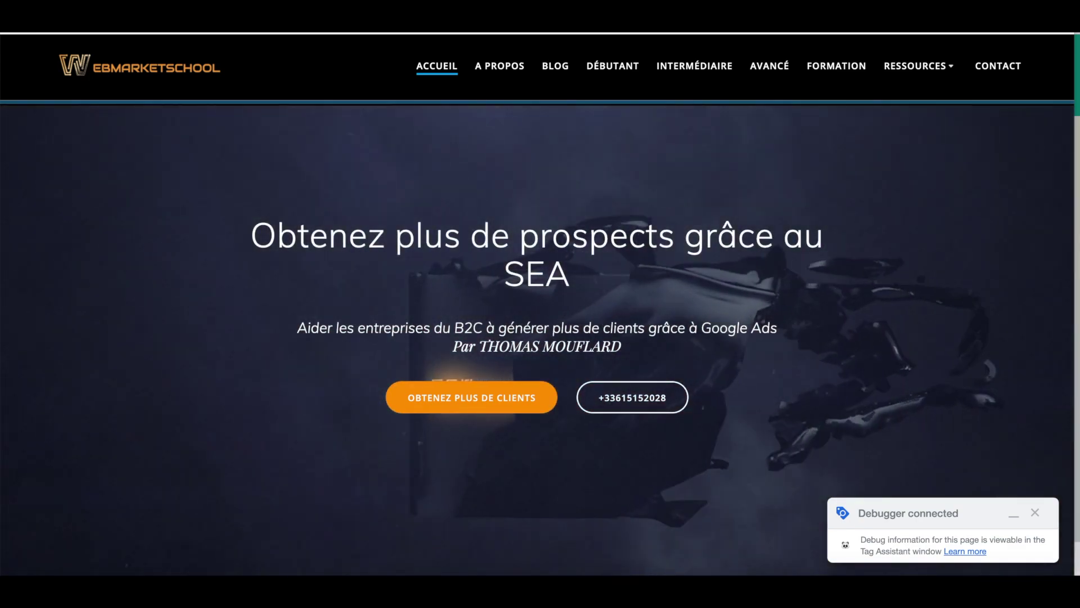
# - Switch to the Tag Assistant window and back to the webmarketschool.com homepage
pyautogui.hotkey('alt', 'Tab')
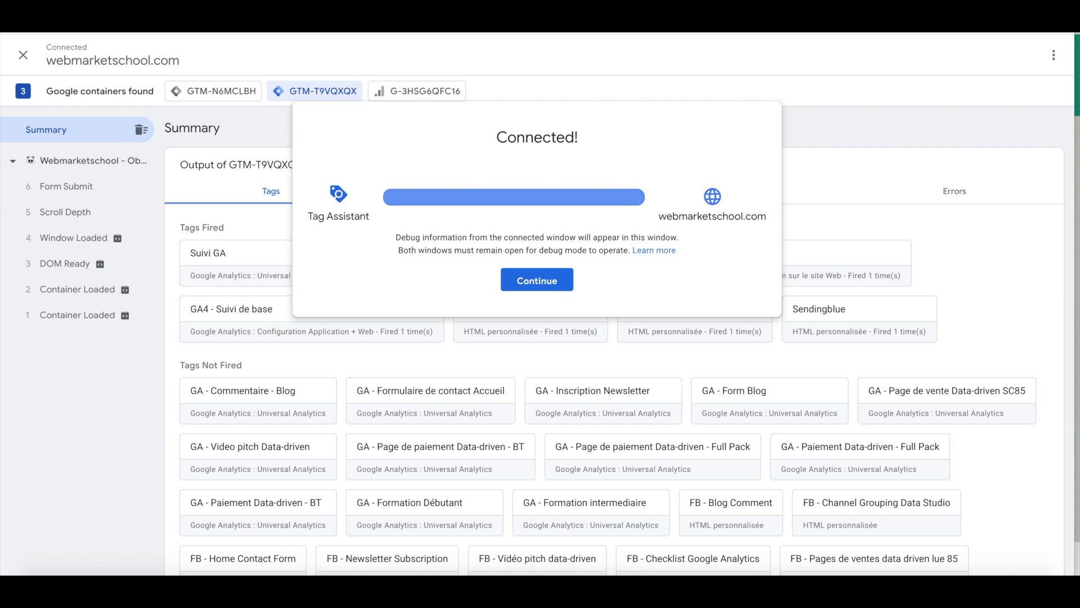
pyautogui.hotkey('alt', 'Tab')
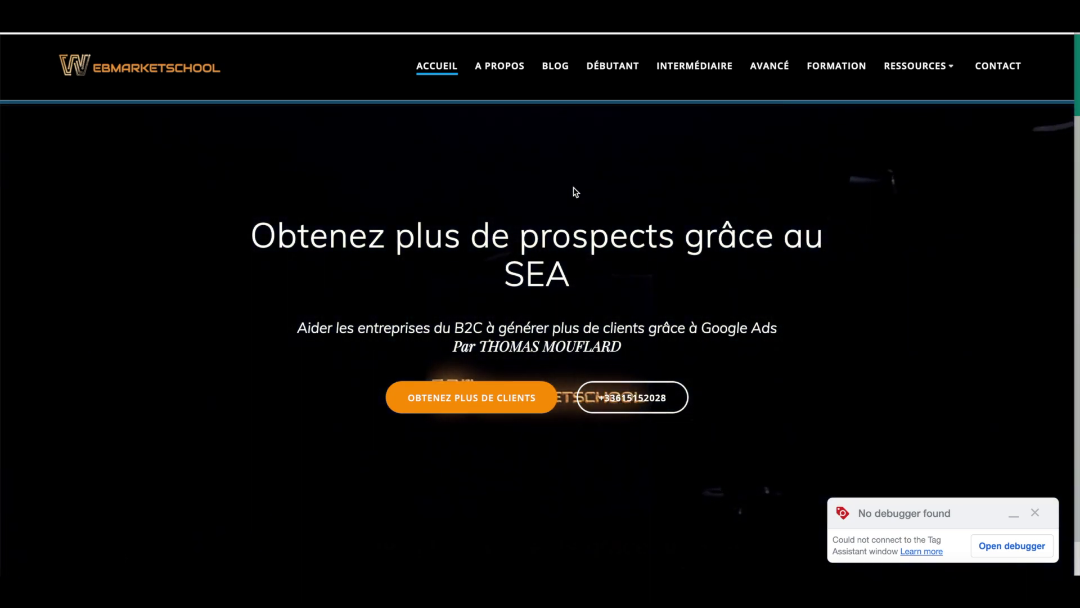
# - Open the DÉBUTANT page and focus its EMAIL field
pyautogui.click(613, 68)
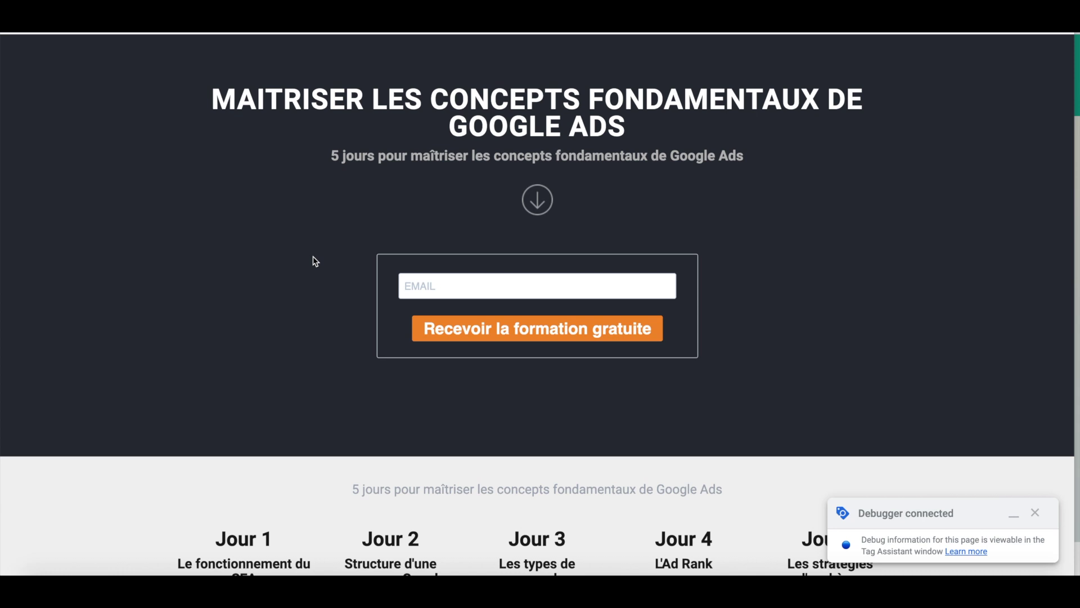
pyautogui.click(410, 291)
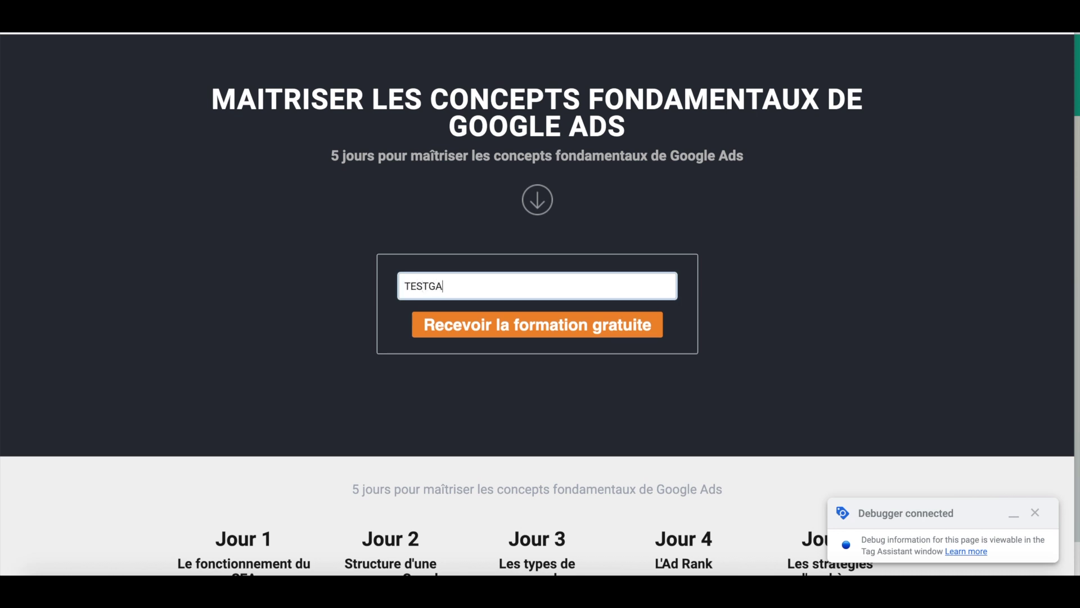
# - Enter a test Gmail address in EMAIL and submit 'Recevoir la formation gratuite'
pyautogui.click(445, 325)
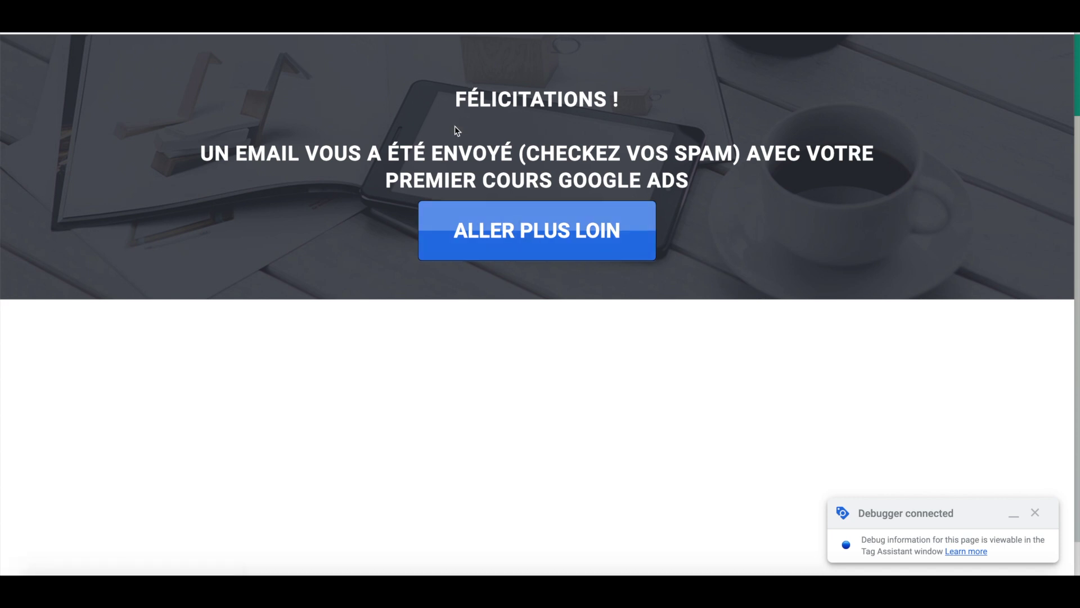
pyautogui.hotkey('alt', 'Tab')
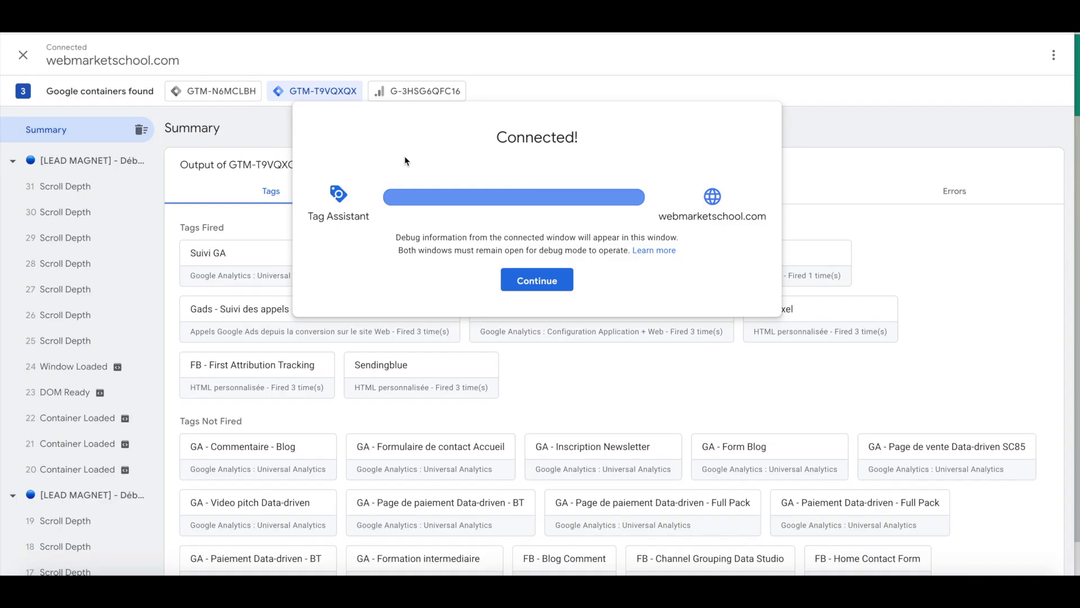
# - Open event 8 Link Click's variables, showing Click Text 'DÉBUTANT' and no fired tags
pyautogui.click(500, 279)
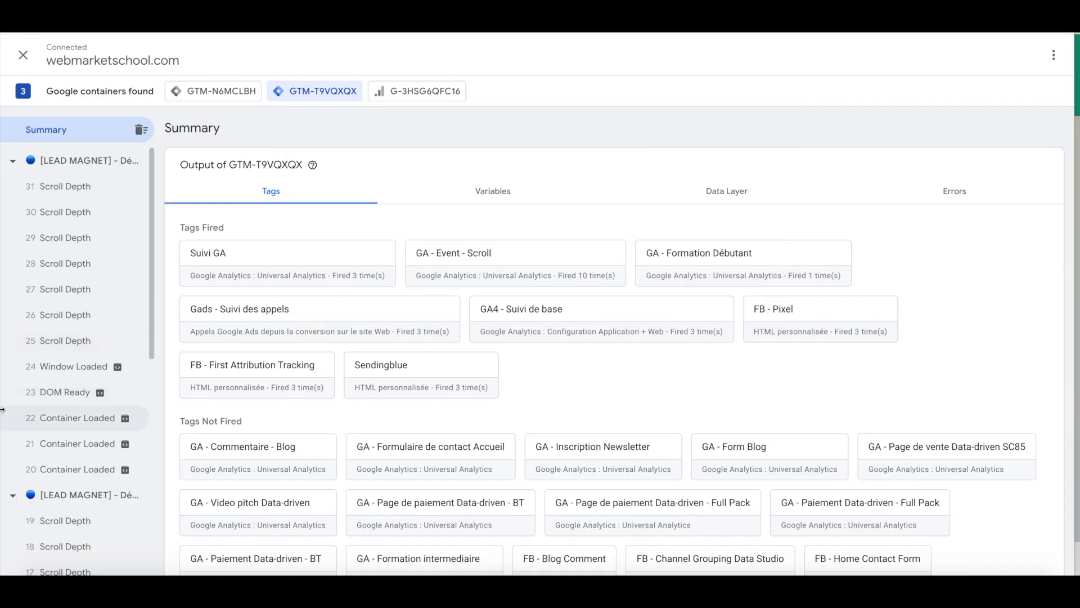
pyautogui.scroll(-3, 62, 394)
pyautogui.scroll(-5, 61, 399)
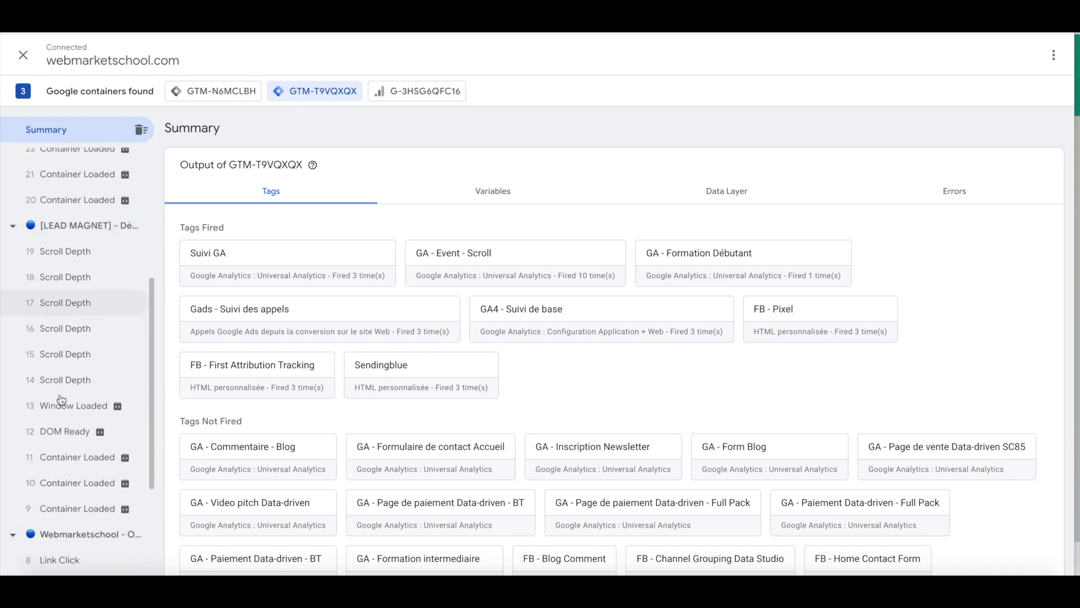
pyautogui.scroll(-2, 61, 399)
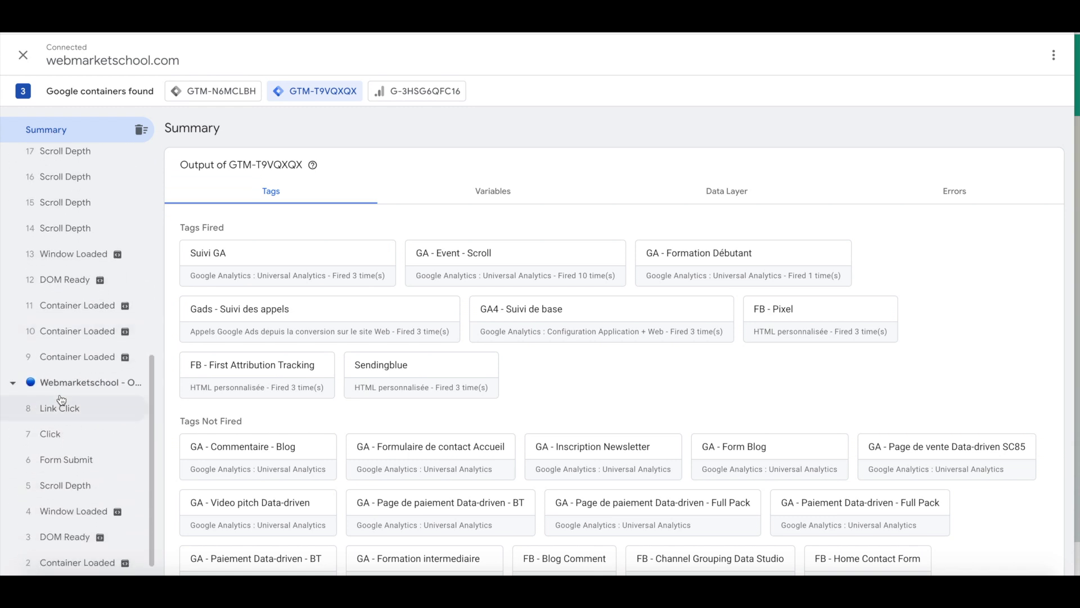
pyautogui.scroll(-1, 61, 399)
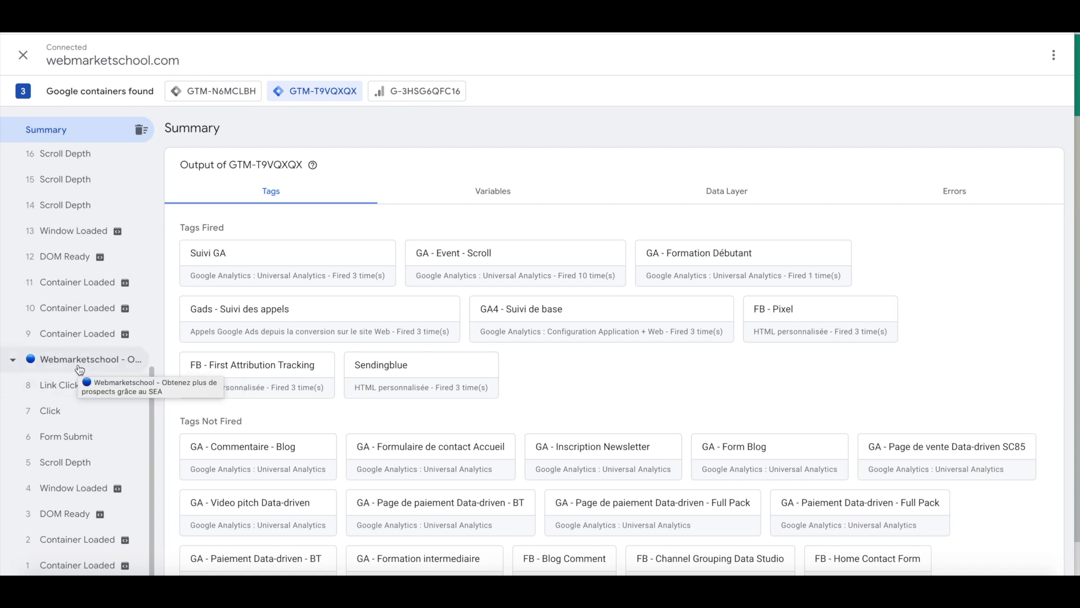
pyautogui.click(63, 389)
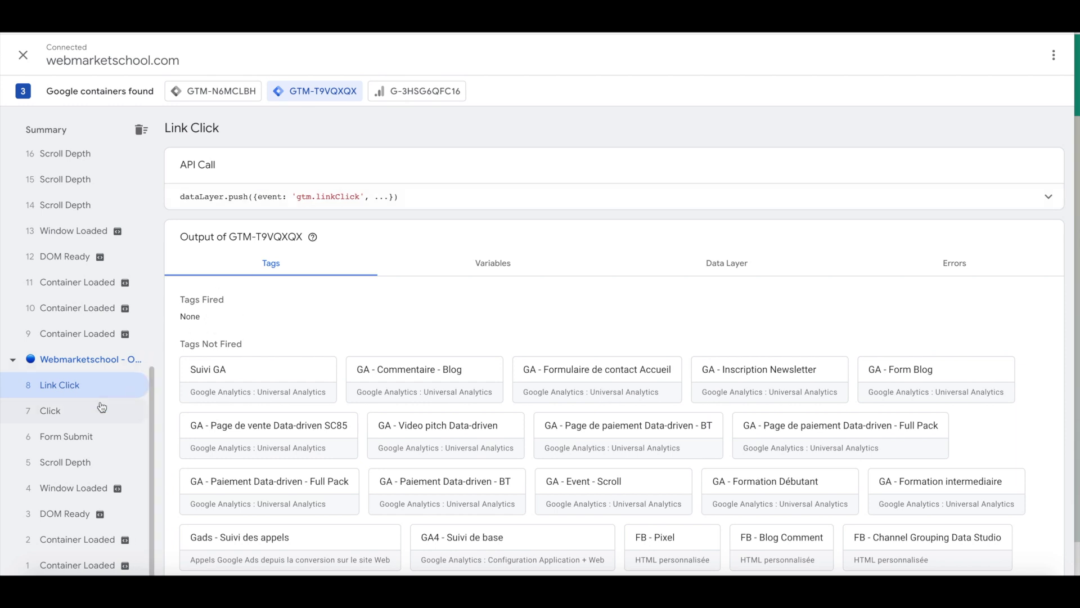
pyautogui.scroll(1, 33, 246)
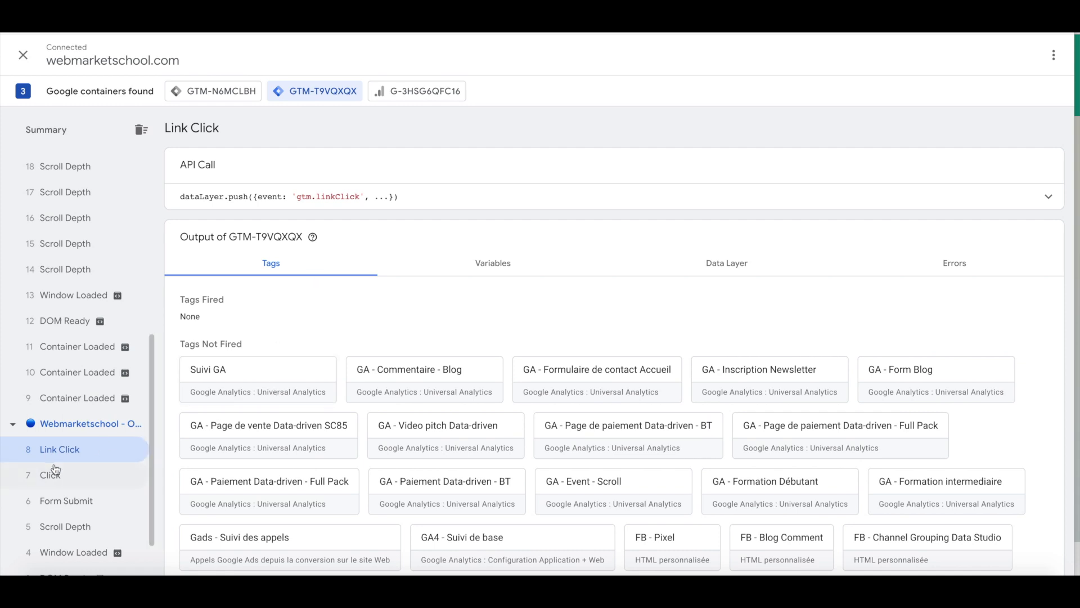
pyautogui.click(472, 263)
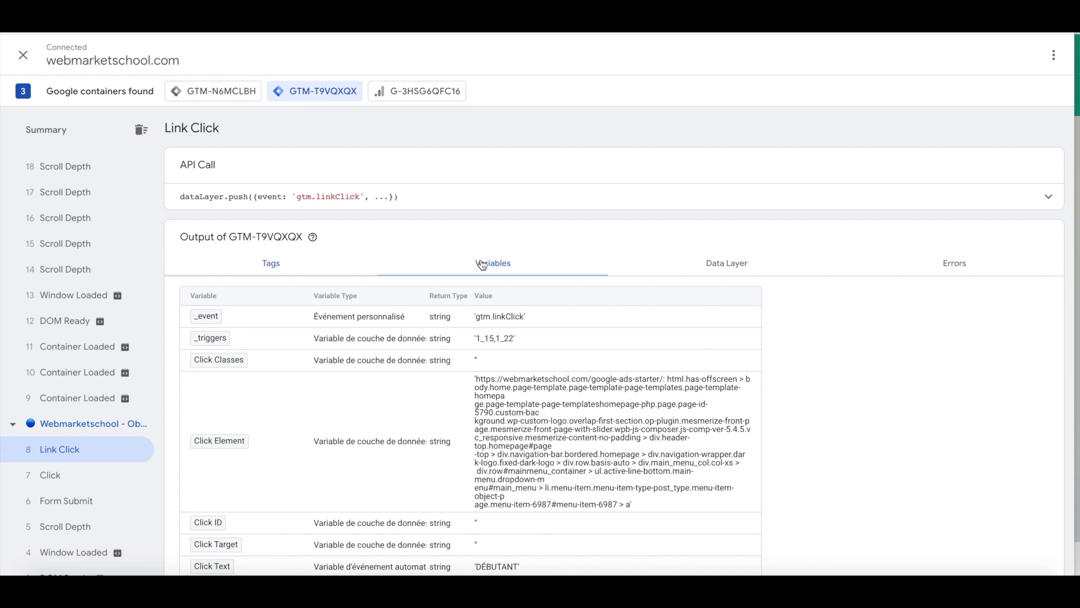
pyautogui.scroll(-3, 450, 273)
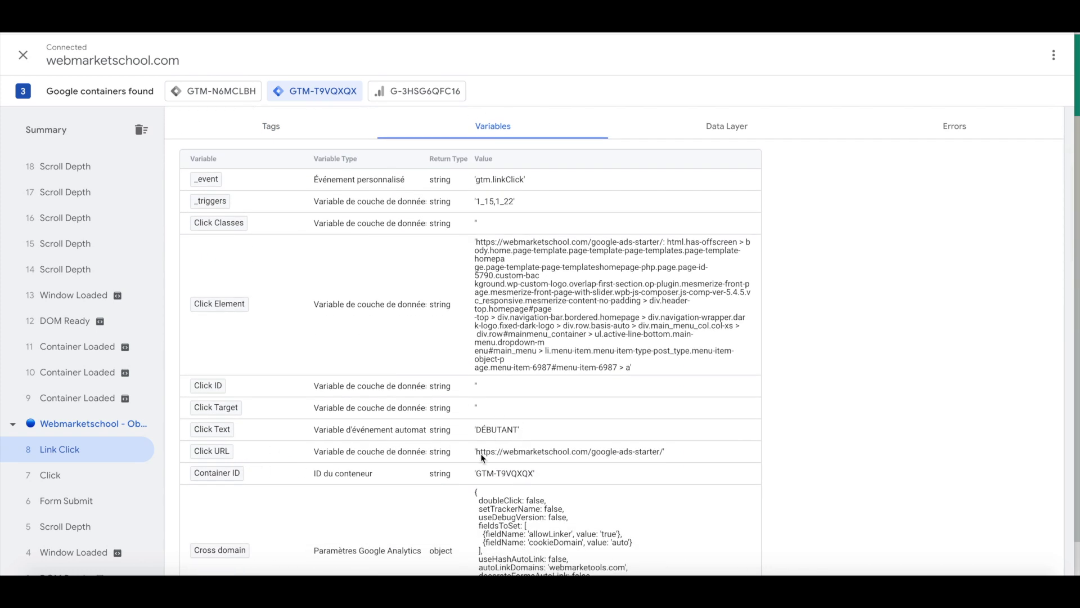
pyautogui.moveTo(486, 453); pyautogui.dragTo(678, 456)
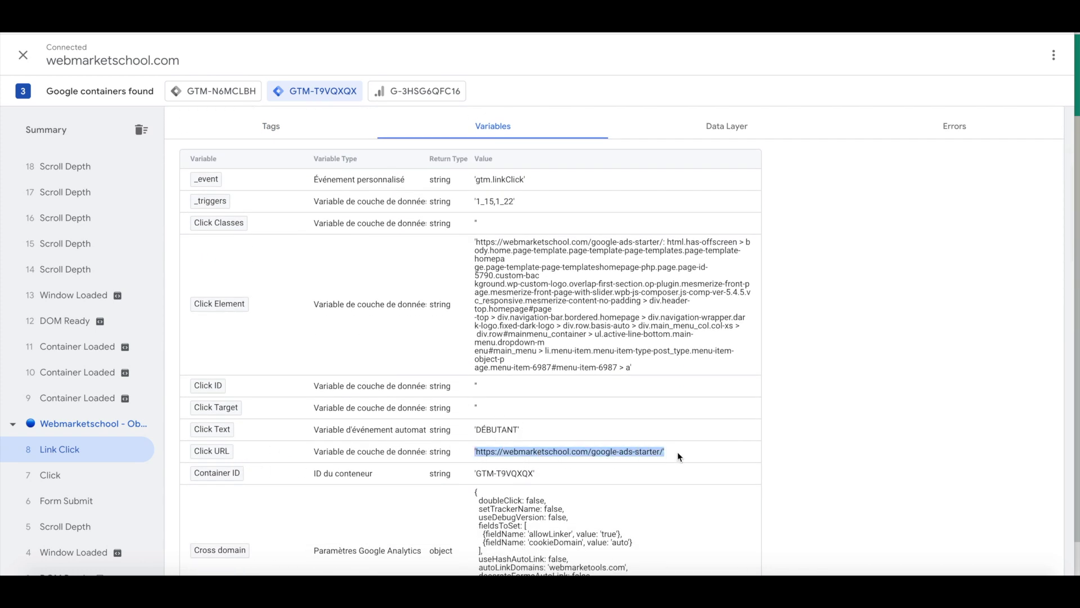
pyautogui.doubleClick(493, 431)
pyautogui.scroll(-1, 495, 436)
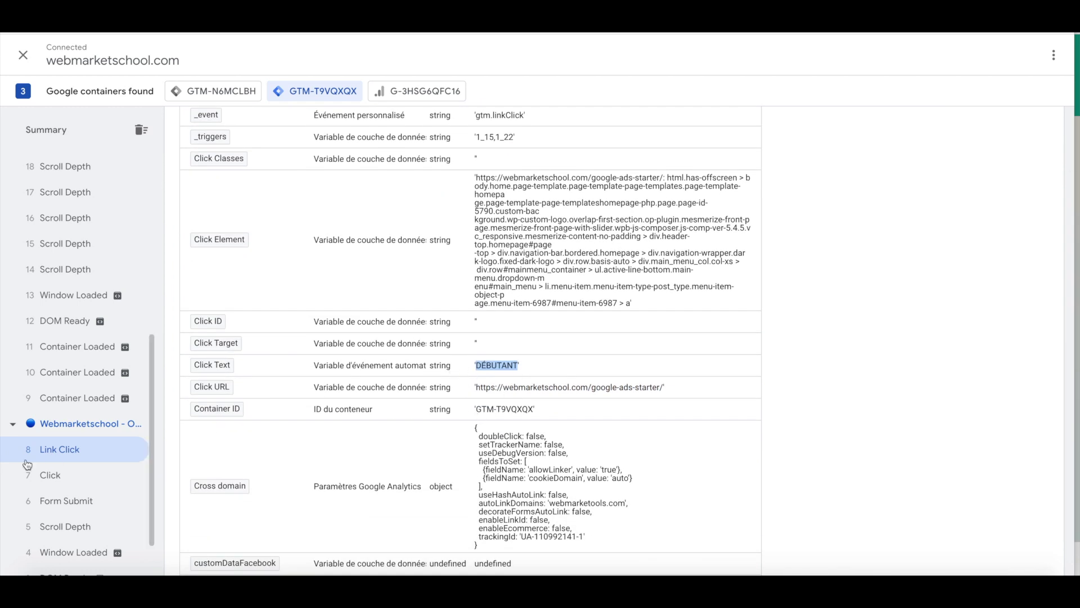
pyautogui.scroll(-1, 28, 465)
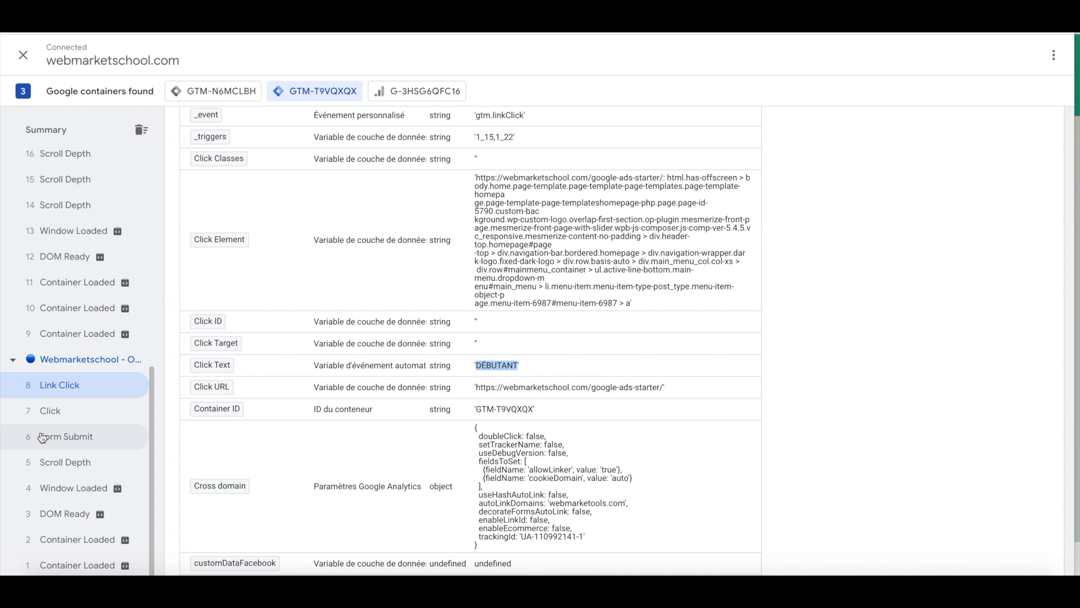
pyautogui.scroll(1, 36, 398)
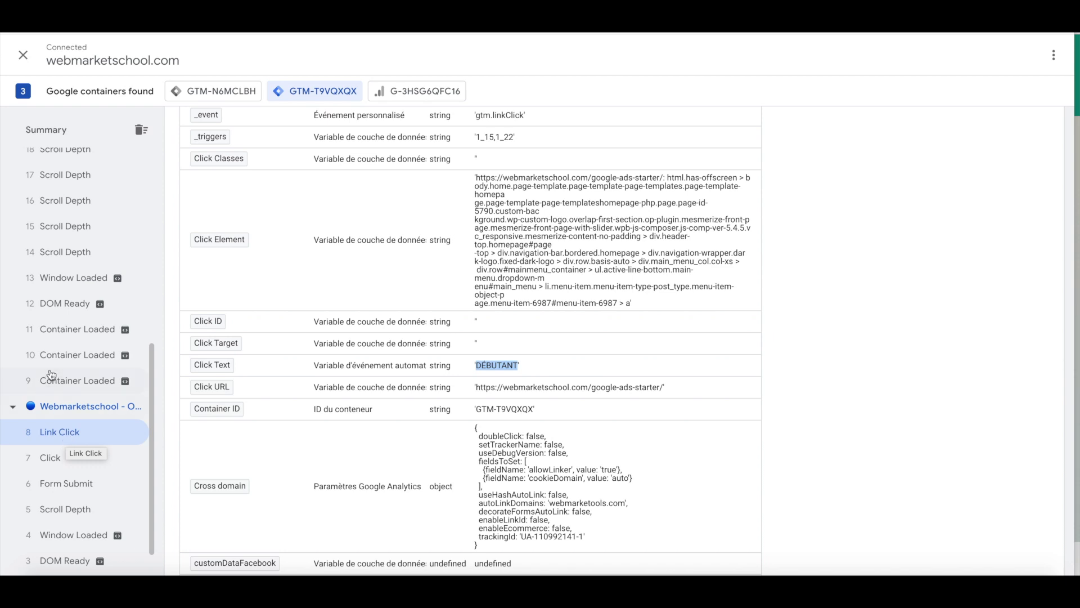
pyautogui.scroll(3, 51, 374)
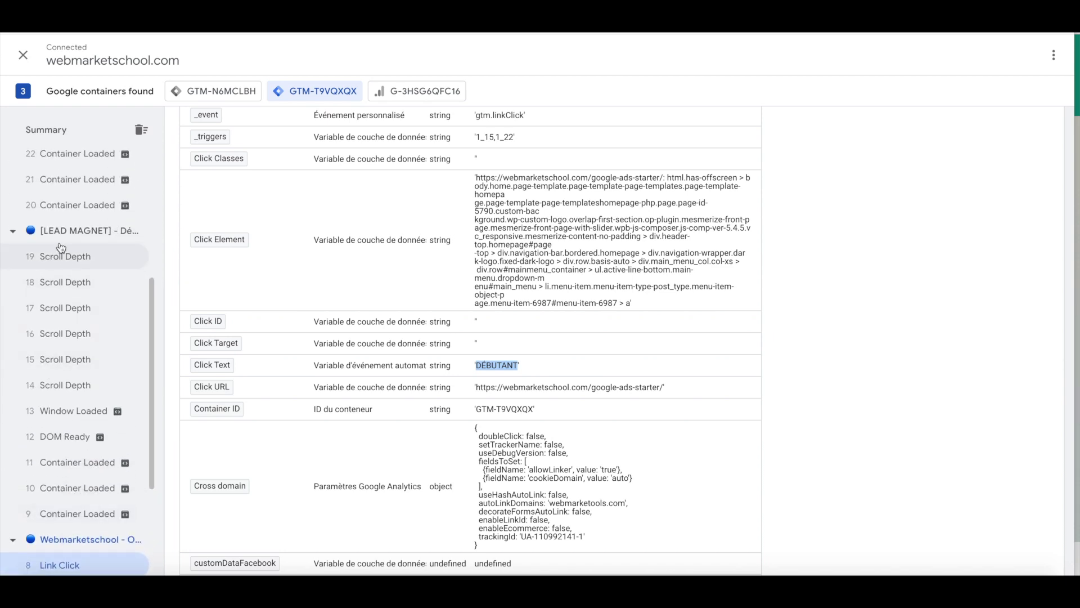
pyautogui.scroll(3, 76, 242)
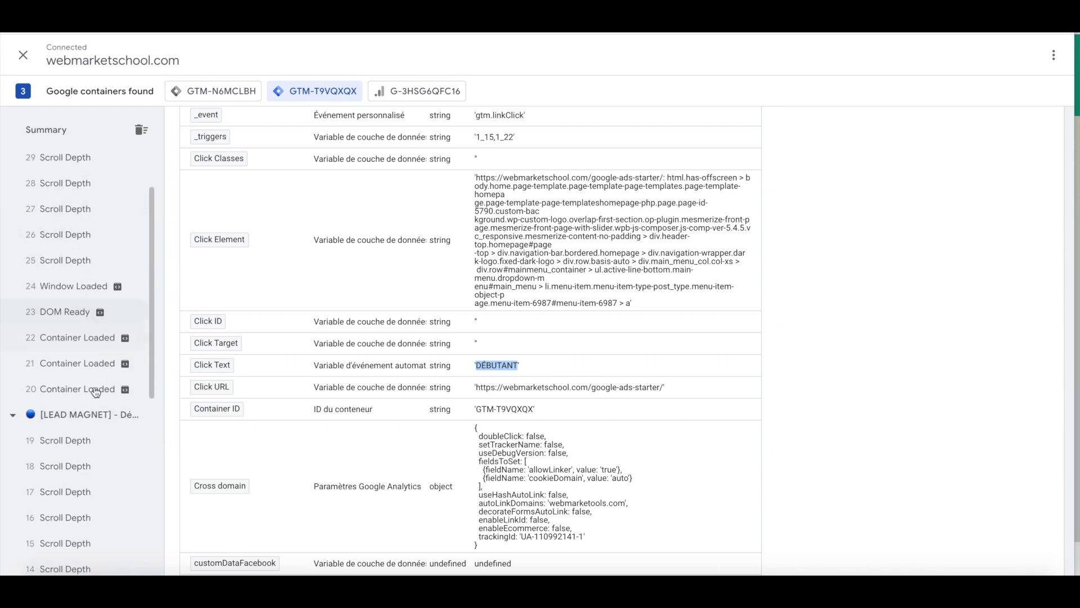
pyautogui.scroll(-2, 95, 392)
pyautogui.scroll(-3, 89, 491)
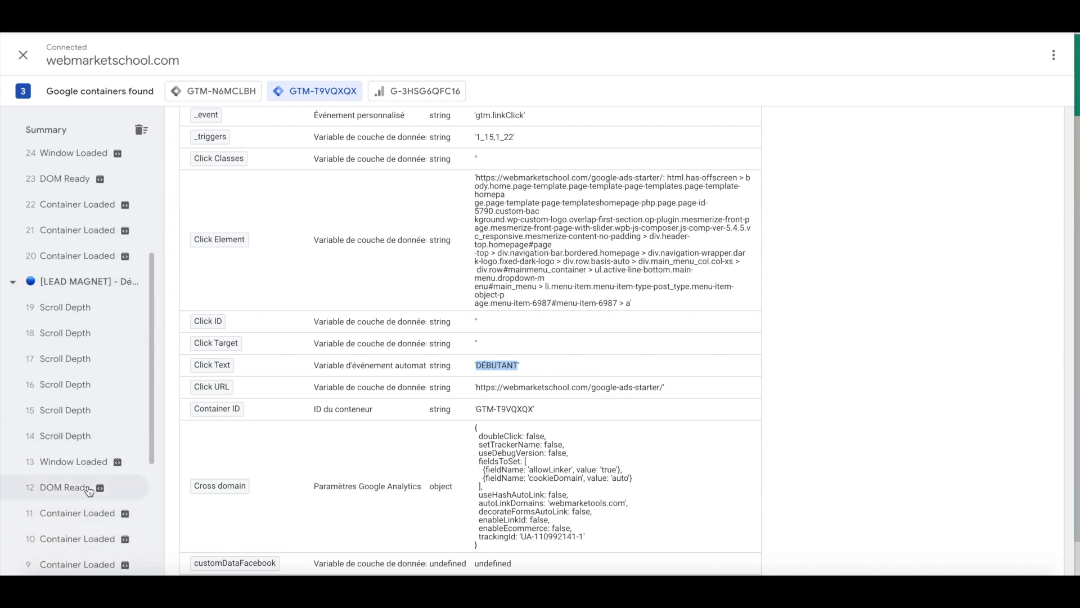
pyautogui.scroll(3, 89, 491)
pyautogui.scroll(3, 89, 491)
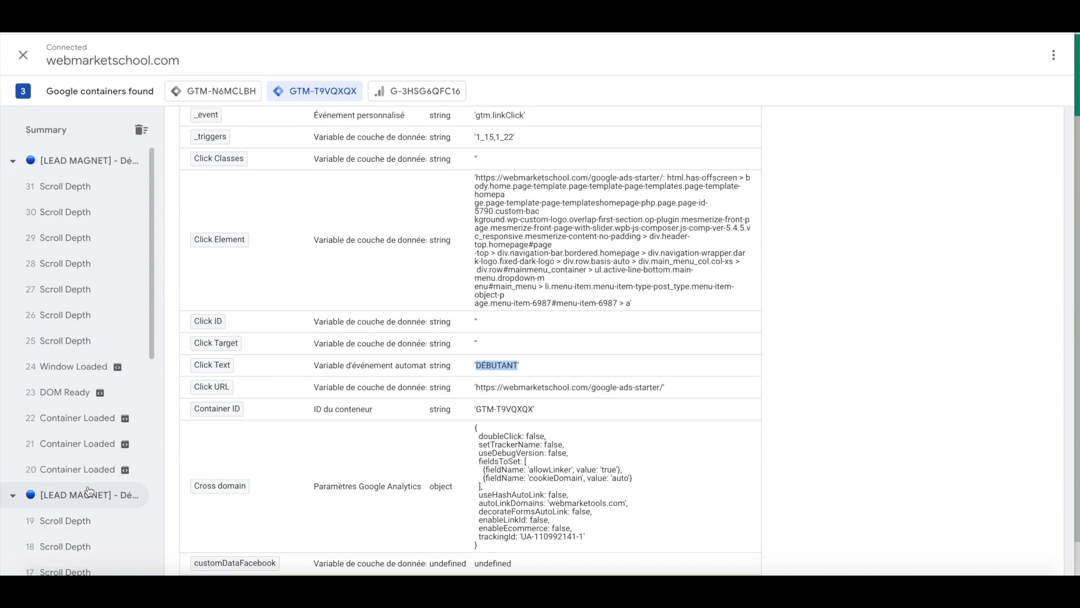
pyautogui.click(61, 163)
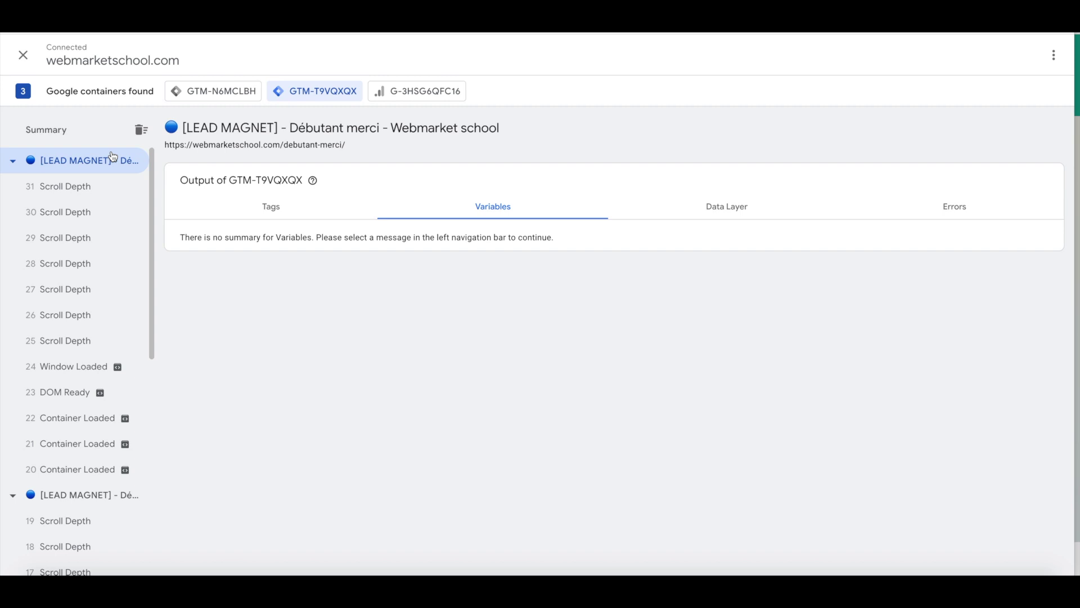
# - List the Débutant merci page's tags and open the 'GA - Formation Débutant' tag details
pyautogui.click(264, 209)
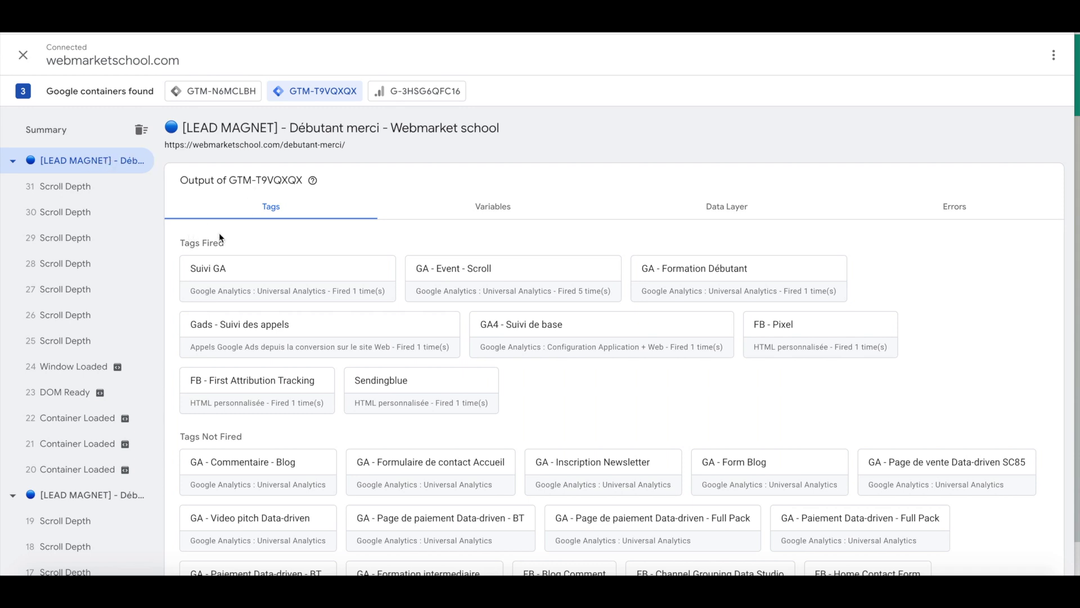
pyautogui.moveTo(180, 242); pyautogui.dragTo(230, 242)
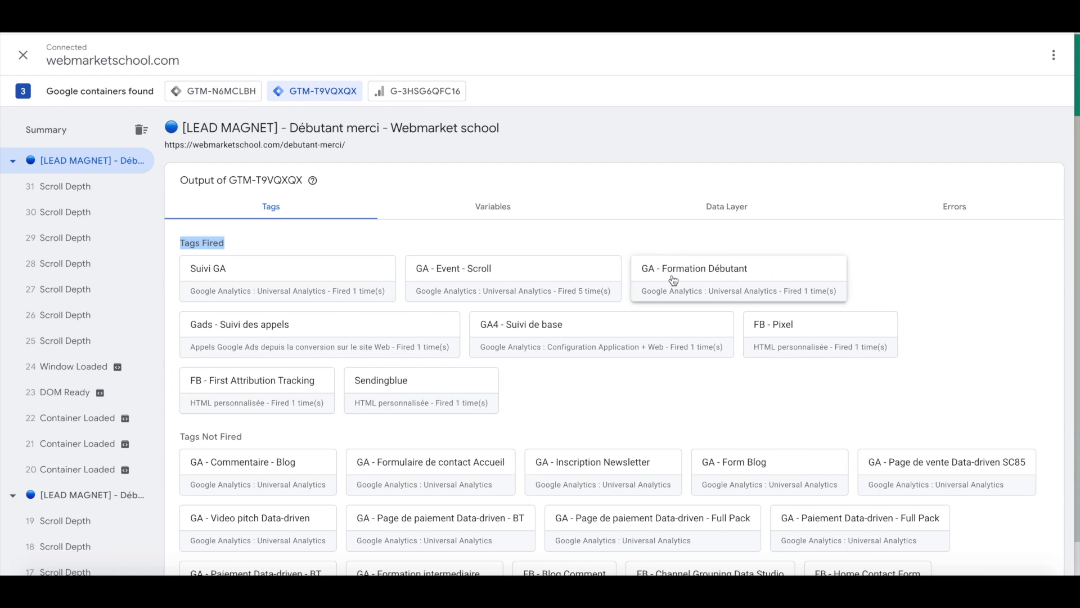
pyautogui.click(688, 273)
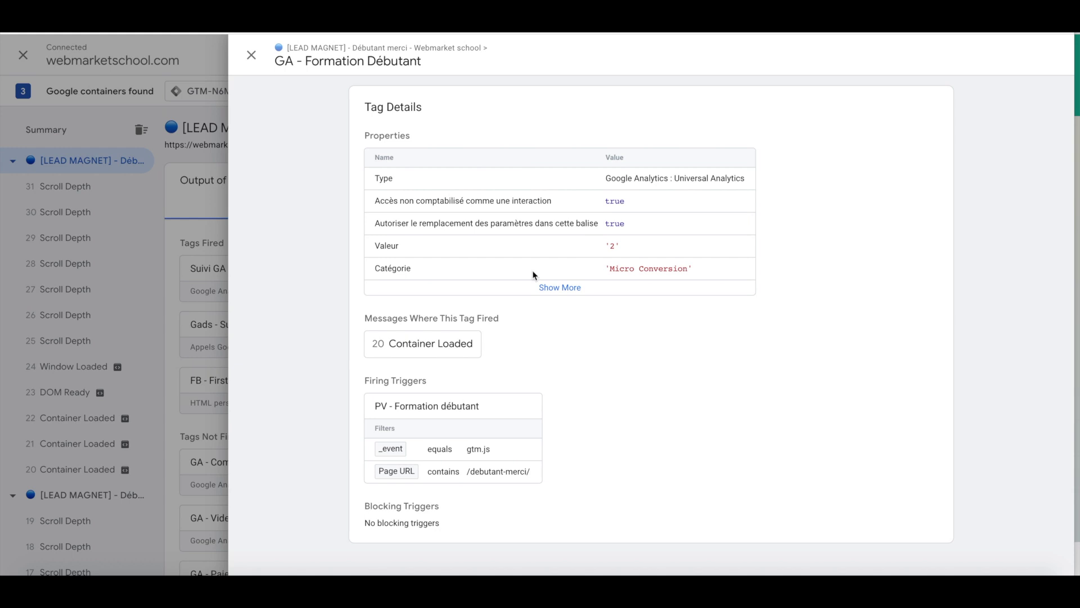
pyautogui.click(539, 287)
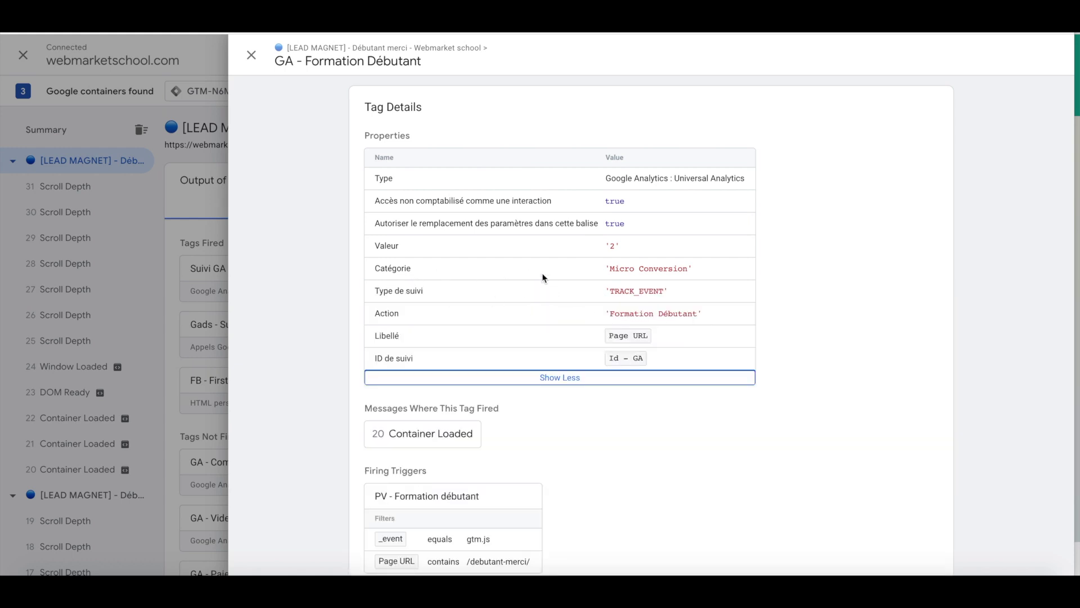
pyautogui.click(251, 55)
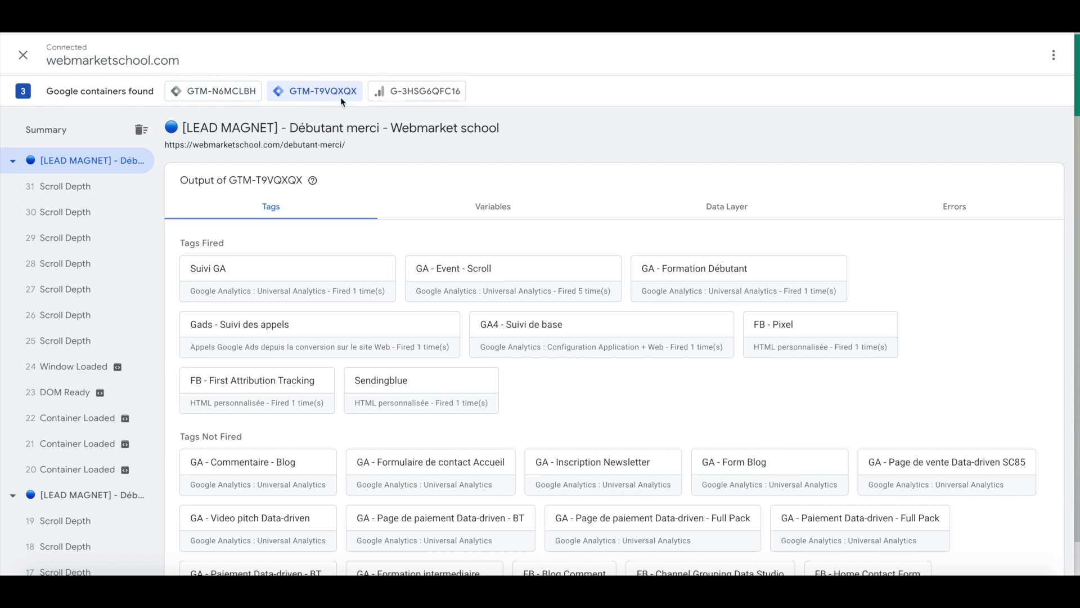
pyautogui.click(384, 94)
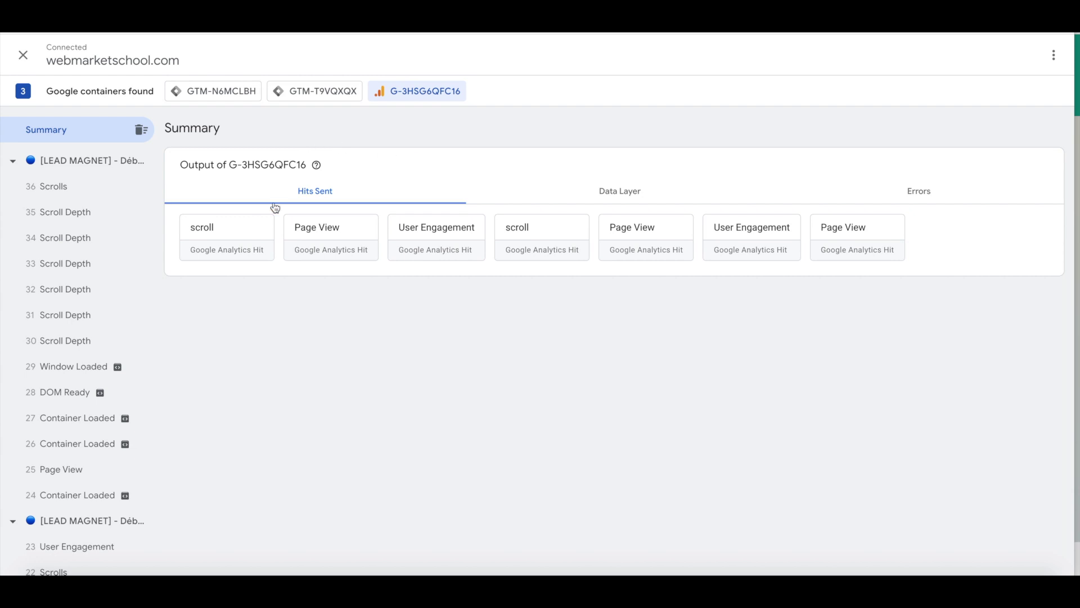
# - Open event 36 Scrolls to see its single scroll hit to G-3HSG6QFC16
pyautogui.click(197, 238)
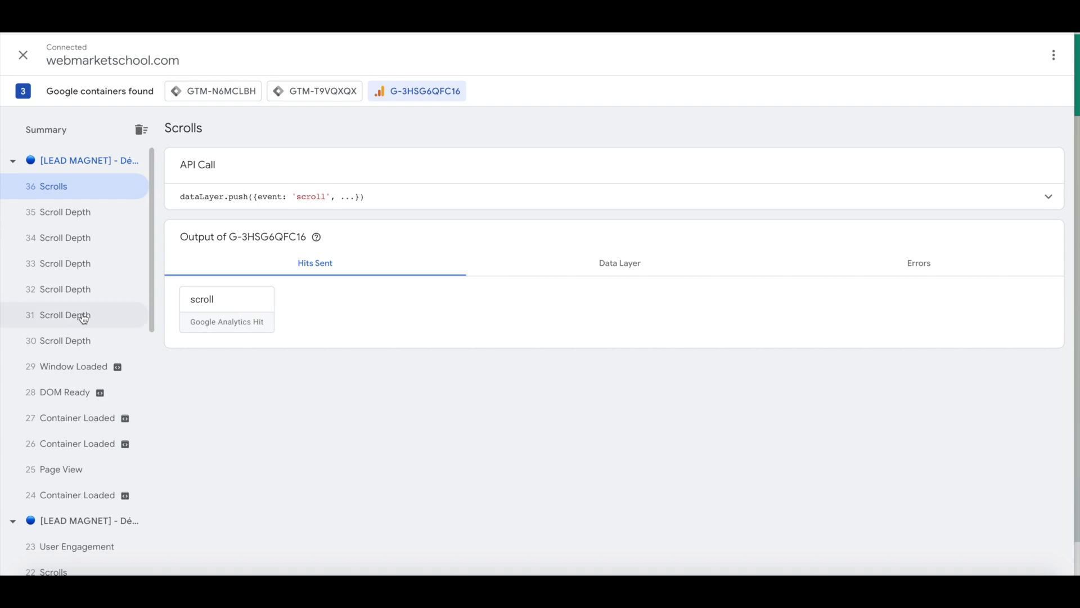
# - Check hits for Window Loaded, DOM Ready and Container Loaded 27 and 26, ending on 25 Page View
pyautogui.scroll(-1, 84, 315)
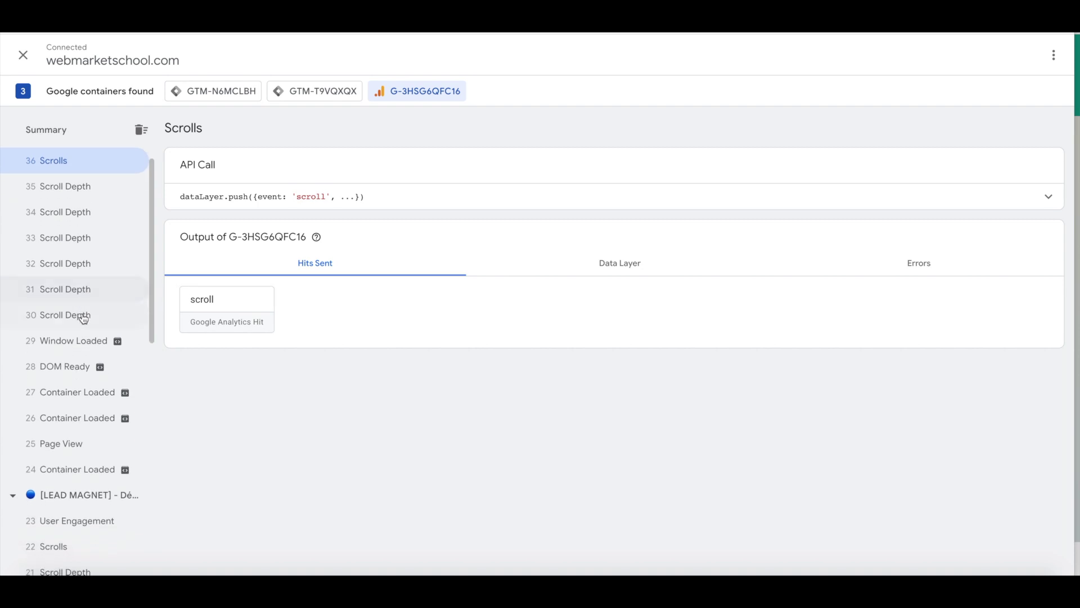
pyautogui.click(61, 347)
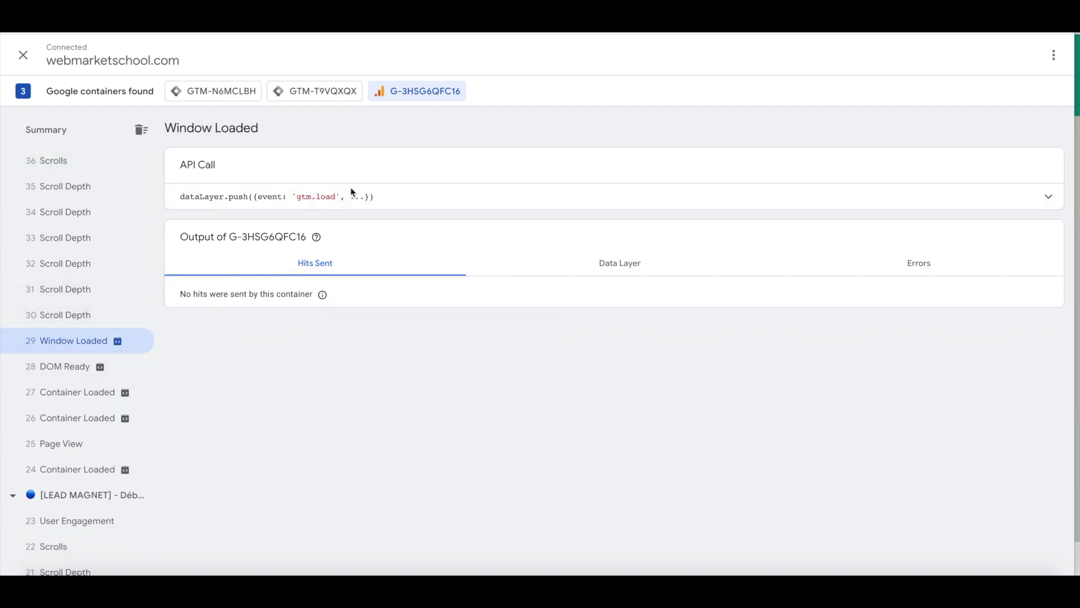
pyautogui.click(72, 375)
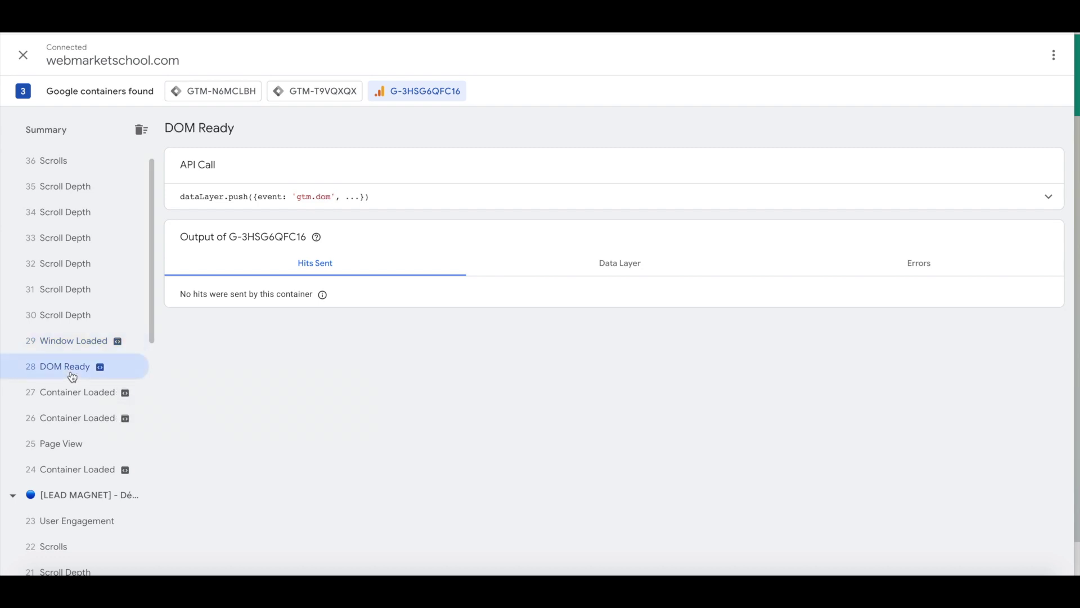
pyautogui.click(63, 397)
pyautogui.click(66, 425)
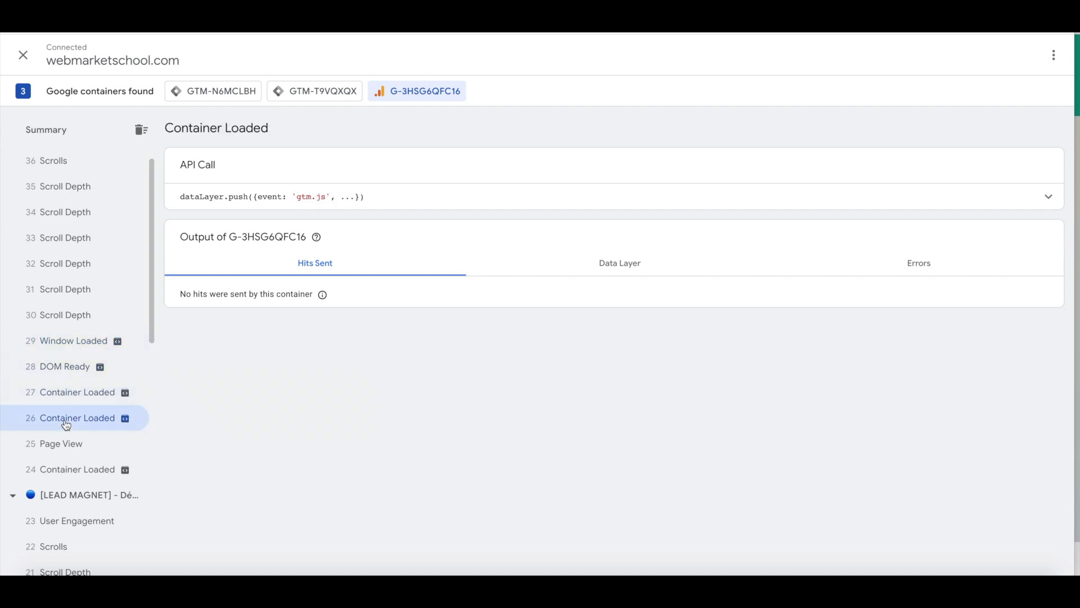
pyautogui.click(90, 444)
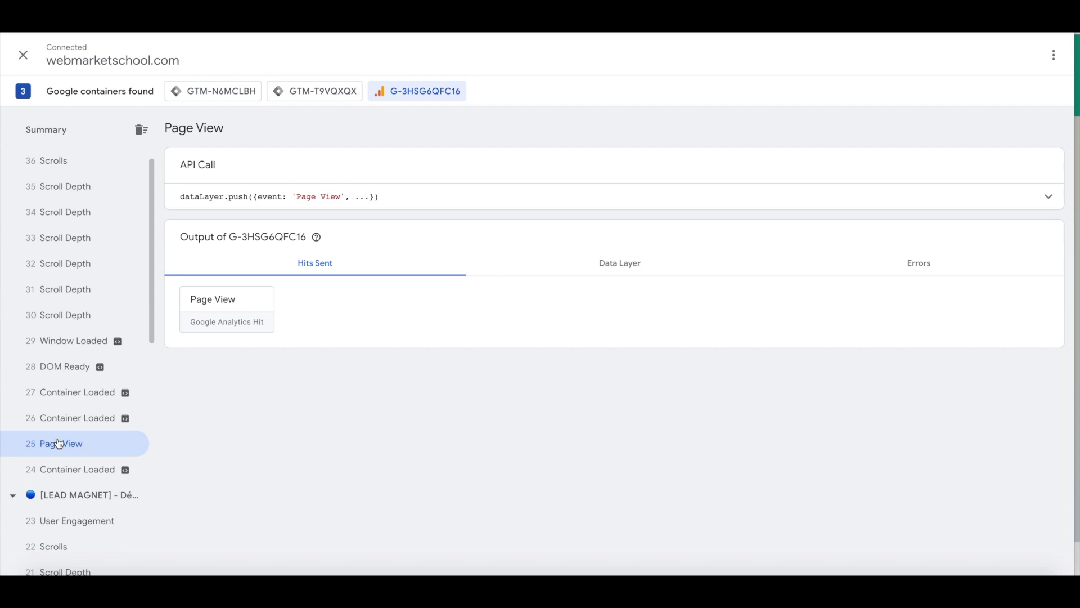